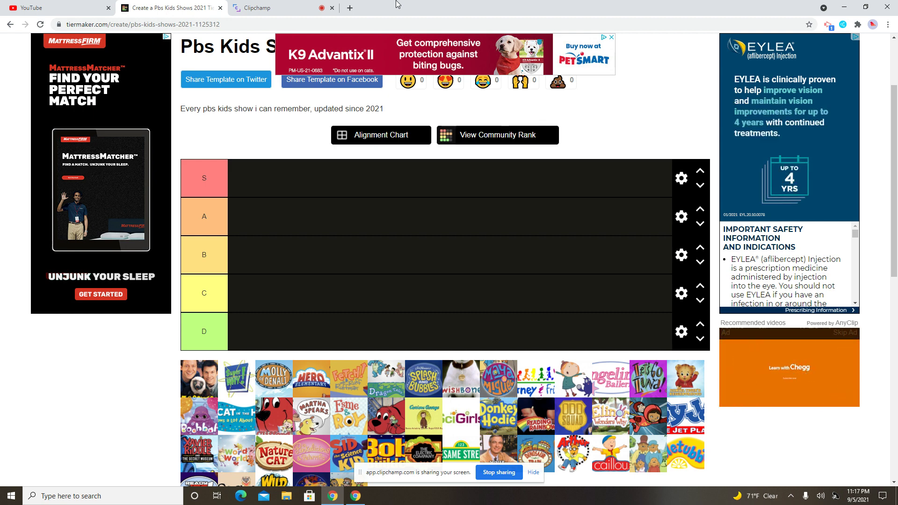
Place the show tile with two men and a lemur and Molly of Denali in tier C, and Super Why! in tier A
{"action": "scroll", "coordinate": [429, 148], "scroll_direction": "down", "scroll_amount": 2}
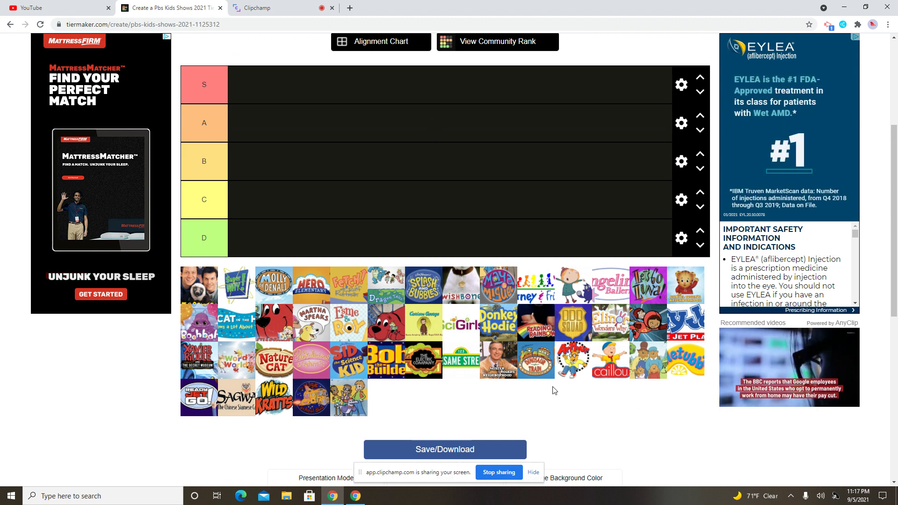
{"action": "scroll", "coordinate": [553, 389], "scroll_direction": "up", "scroll_amount": 1}
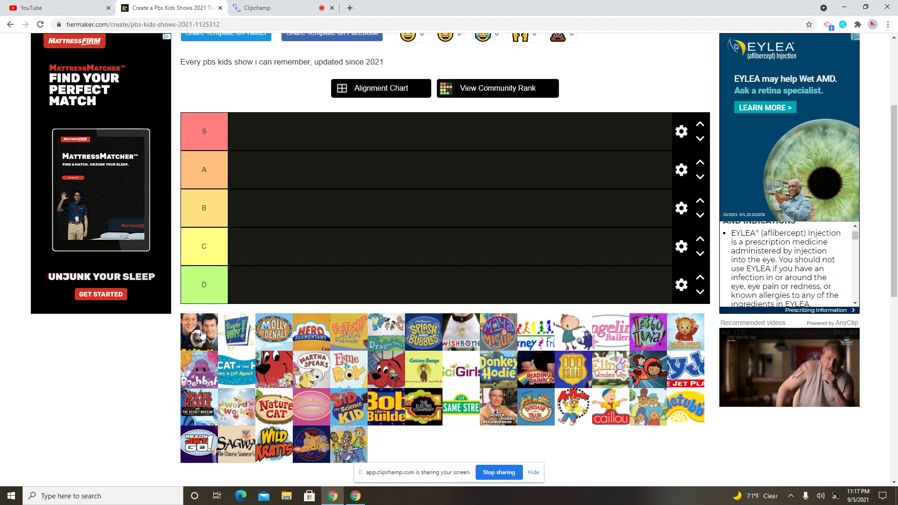
{"action": "left_click_drag", "start_coordinate": [199, 333], "coordinate": [250, 249]}
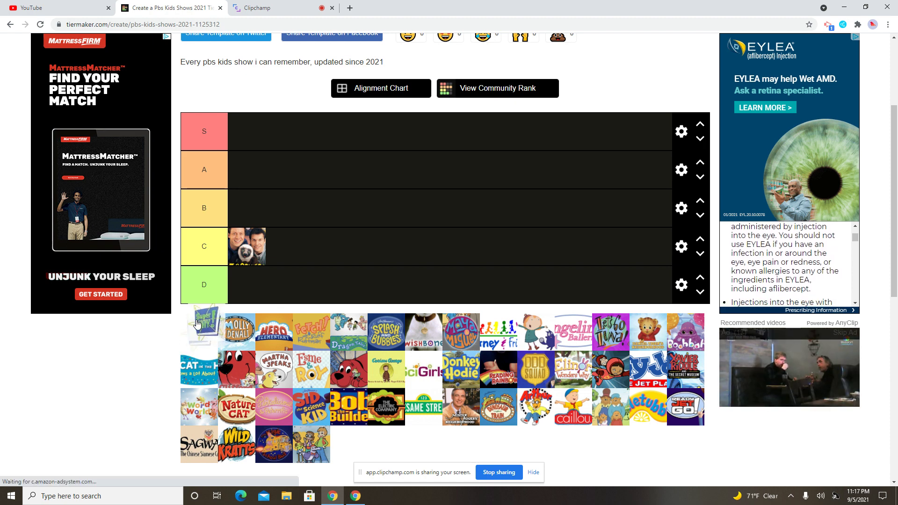
{"action": "left_click_drag", "start_coordinate": [193, 341], "coordinate": [255, 168]}
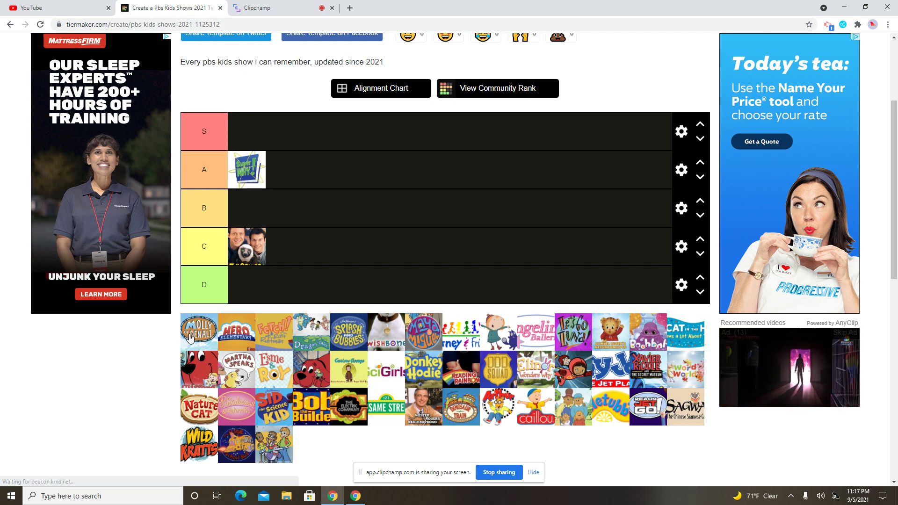
{"action": "left_click_drag", "start_coordinate": [189, 341], "coordinate": [269, 256]}
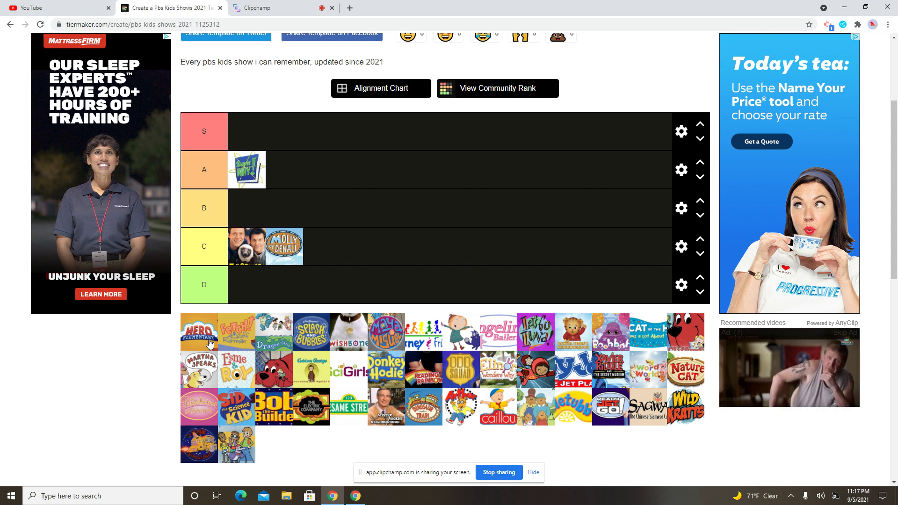
Add Hero Elementary, Fetch!, Dragon Tales, Splash and Bubbles, Wishbone and Maya & Miguel to the end of tier C
{"action": "left_click_drag", "start_coordinate": [209, 344], "coordinate": [345, 262]}
{"action": "left_click_drag", "start_coordinate": [210, 341], "coordinate": [372, 257]}
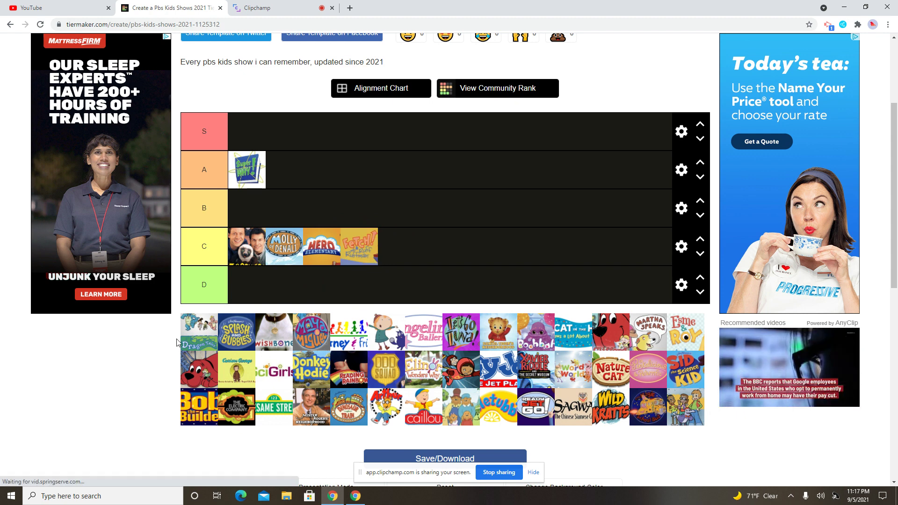
{"action": "left_click_drag", "start_coordinate": [199, 336], "coordinate": [402, 250]}
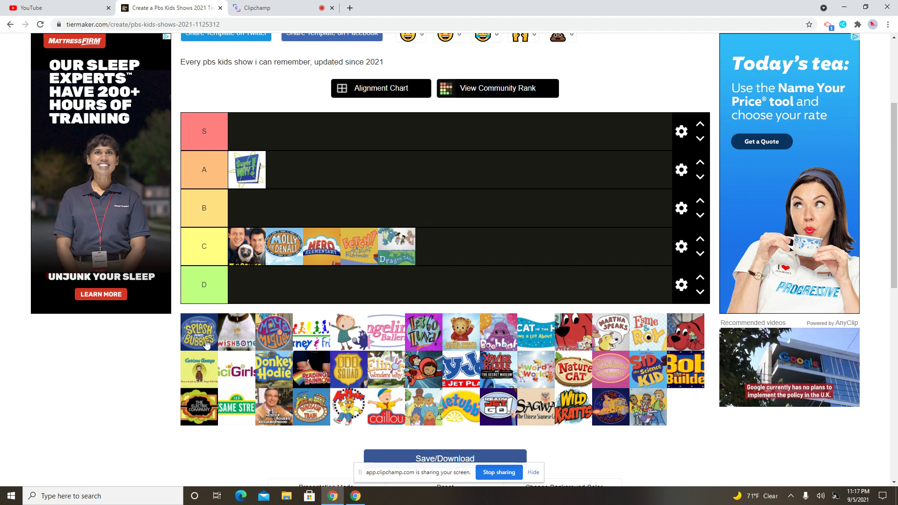
{"action": "left_click_drag", "start_coordinate": [206, 345], "coordinate": [472, 248]}
{"action": "left_click_drag", "start_coordinate": [200, 345], "coordinate": [524, 264]}
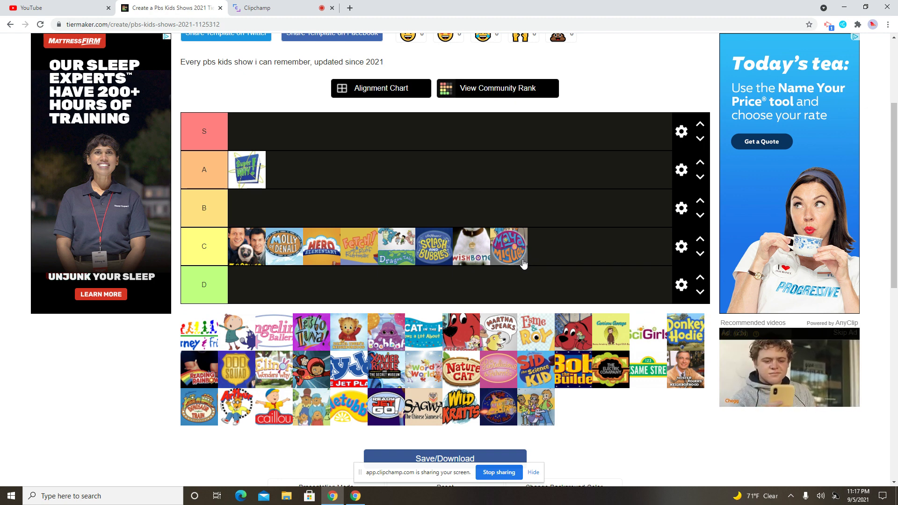
Place Barney & Friends in tier S, and Peg + Cat and Angelina Ballerina in tier B
{"action": "left_click_drag", "start_coordinate": [204, 339], "coordinate": [306, 140]}
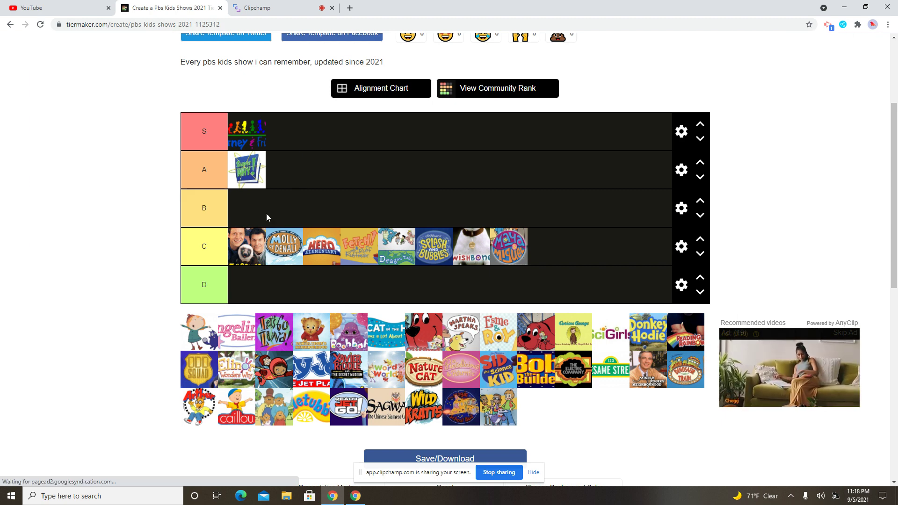
{"action": "left_click_drag", "start_coordinate": [186, 340], "coordinate": [262, 207]}
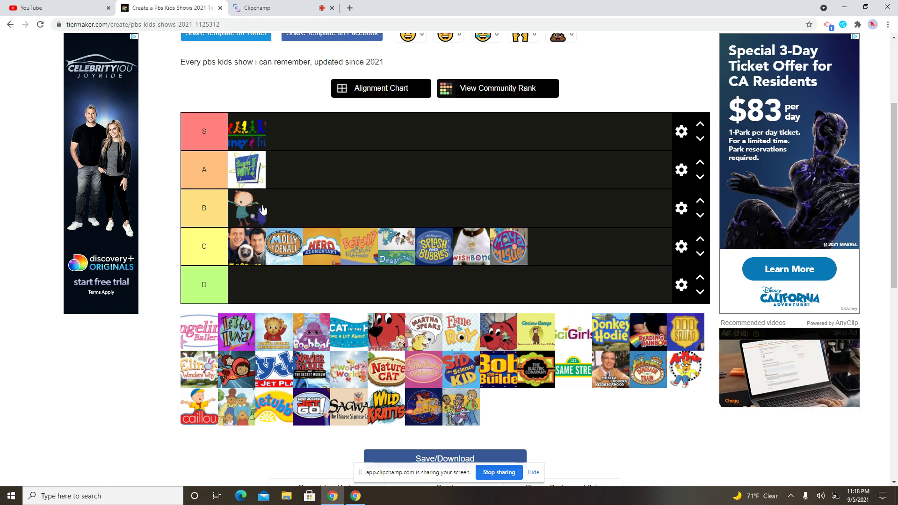
{"action": "left_click_drag", "start_coordinate": [199, 331], "coordinate": [294, 214]}
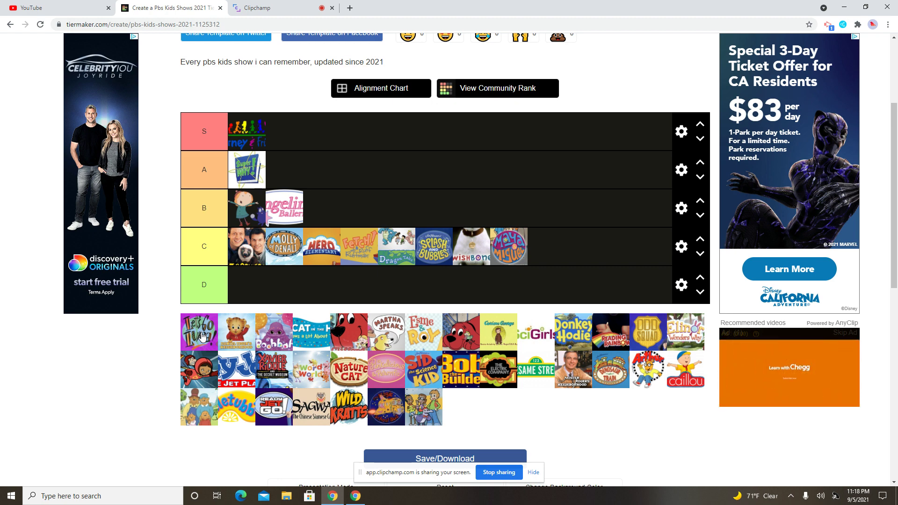
Put Let's Go Luna! at the start of tier C, Boohbah at its end, and Daniel Tiger, Cat in the Hat and the first Clifford in B
{"action": "left_click_drag", "start_coordinate": [202, 336], "coordinate": [243, 248]}
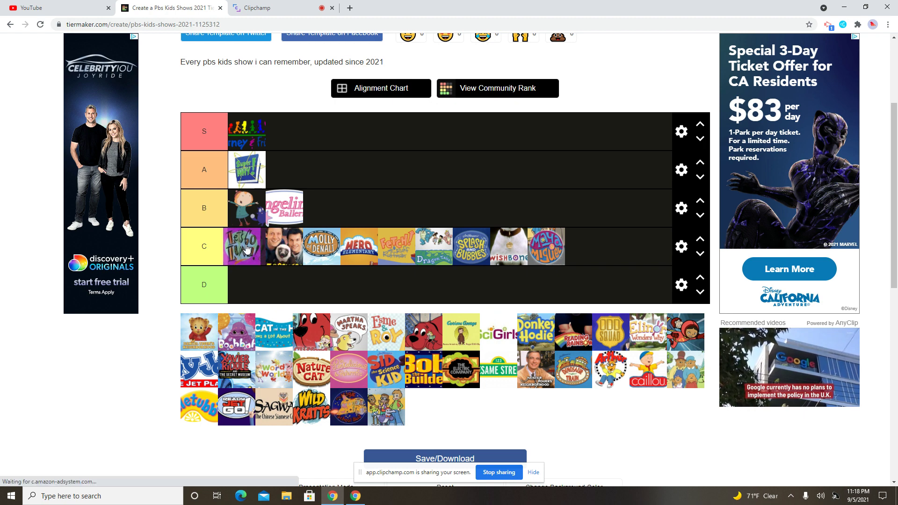
{"action": "left_click_drag", "start_coordinate": [207, 333], "coordinate": [333, 208]}
{"action": "left_click_drag", "start_coordinate": [205, 338], "coordinate": [586, 250]}
{"action": "left_click_drag", "start_coordinate": [187, 323], "coordinate": [358, 201]}
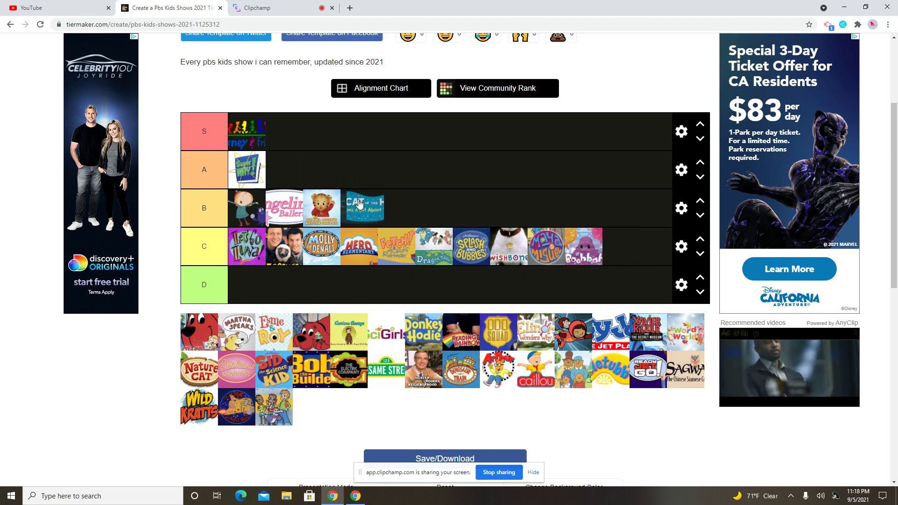
{"action": "left_click_drag", "start_coordinate": [207, 352], "coordinate": [395, 209]}
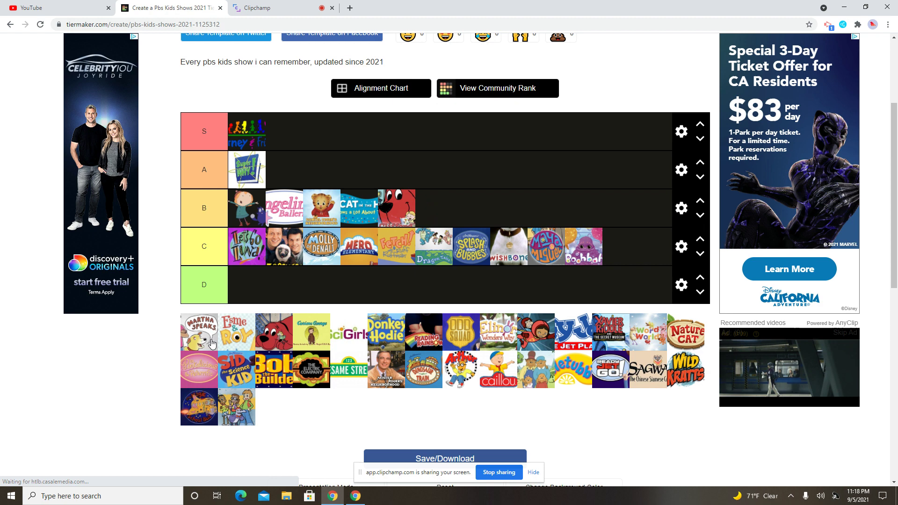
Add Martha Speaks and Esme & Roy to tier C, and the second Clifford tile and Curious George to tier B
{"action": "left_click_drag", "start_coordinate": [211, 344], "coordinate": [629, 260]}
{"action": "left_click_drag", "start_coordinate": [190, 342], "coordinate": [238, 292]}
{"action": "left_click_drag", "start_coordinate": [196, 369], "coordinate": [349, 279]}
{"action": "left_click_drag", "start_coordinate": [450, 225], "coordinate": [470, 211]}
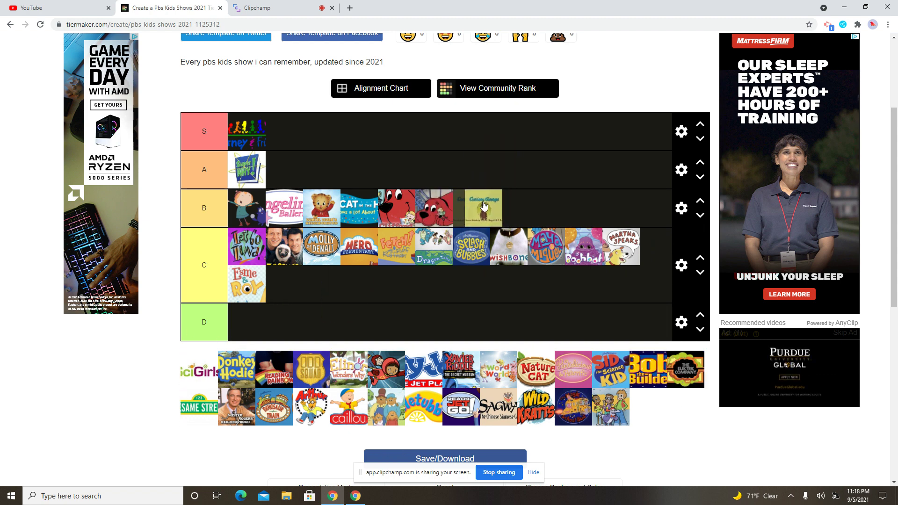
Add SciGirls, Donkey Hodie, Reading Rainbow, Odd Squad and Elinor Wonders Why to the end of tier C
{"action": "left_click_drag", "start_coordinate": [199, 374], "coordinate": [247, 330]}
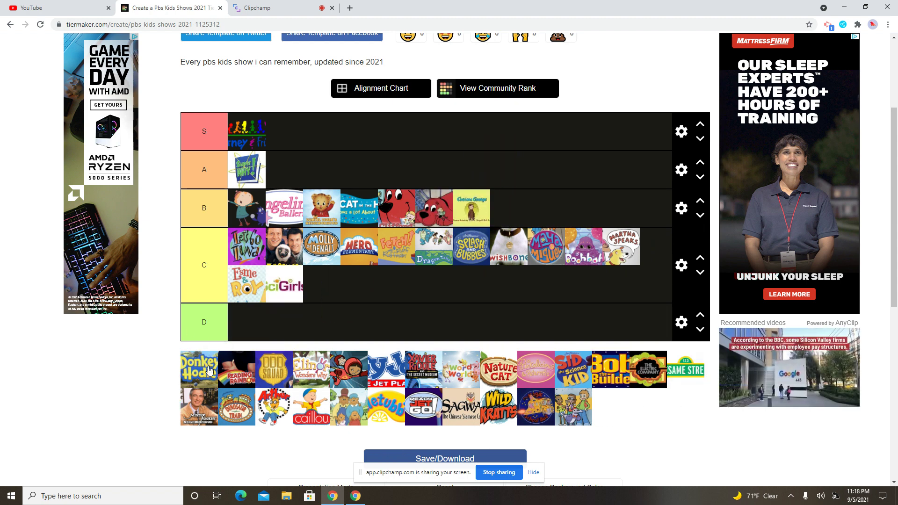
{"action": "left_click_drag", "start_coordinate": [192, 374], "coordinate": [335, 300]}
{"action": "left_click_drag", "start_coordinate": [199, 381], "coordinate": [363, 300]}
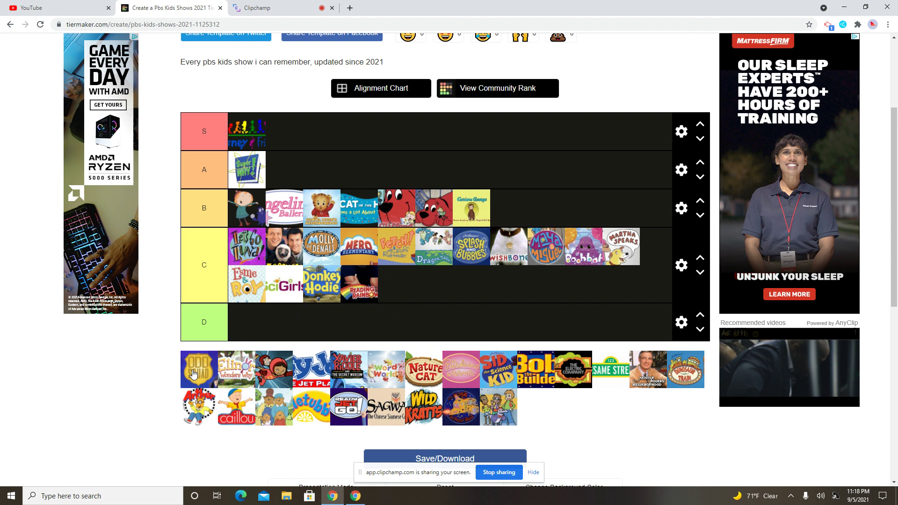
{"action": "left_click_drag", "start_coordinate": [193, 374], "coordinate": [411, 295]}
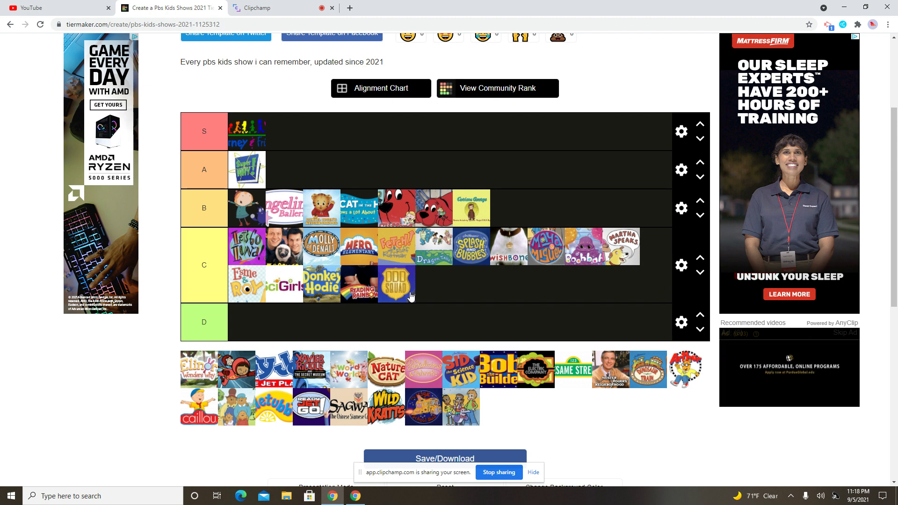
{"action": "left_click_drag", "start_coordinate": [198, 379], "coordinate": [435, 294]}
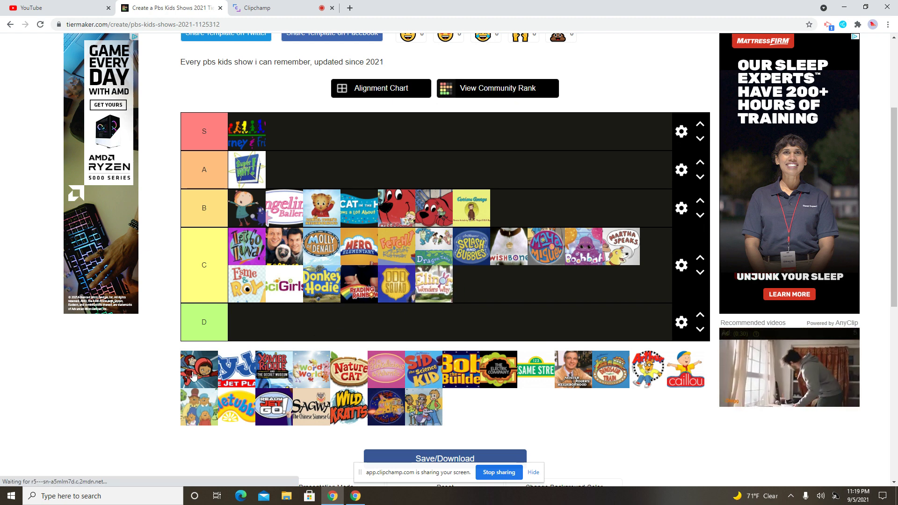
Place WordGirl in tier B, Jay Jay the Jet Plane in tier D and Xavier Riddle and the Secret Museum in tier C
{"action": "left_click_drag", "start_coordinate": [192, 383], "coordinate": [521, 216]}
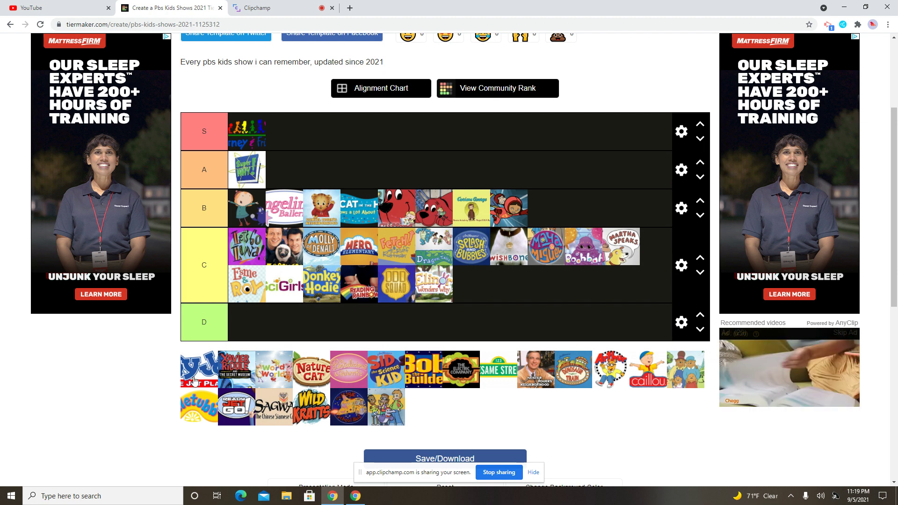
{"action": "left_click_drag", "start_coordinate": [189, 378], "coordinate": [242, 332]}
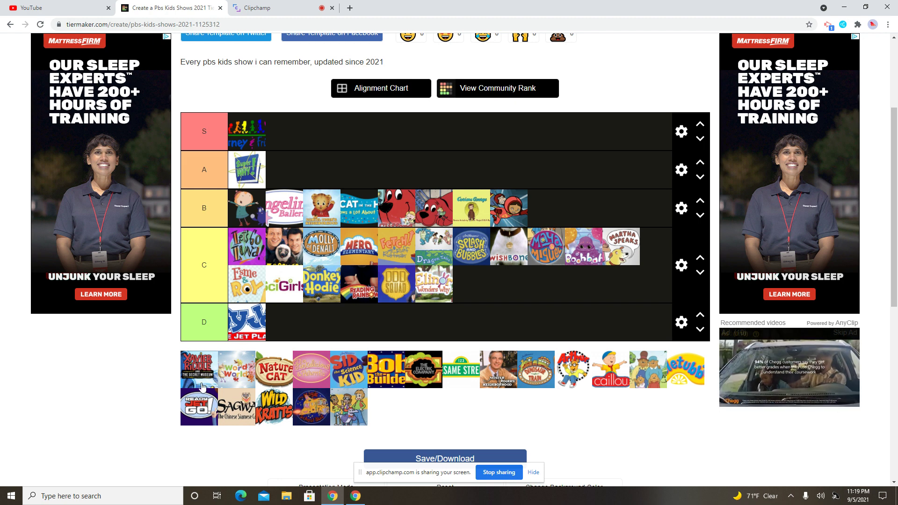
{"action": "left_click_drag", "start_coordinate": [195, 372], "coordinate": [468, 286]}
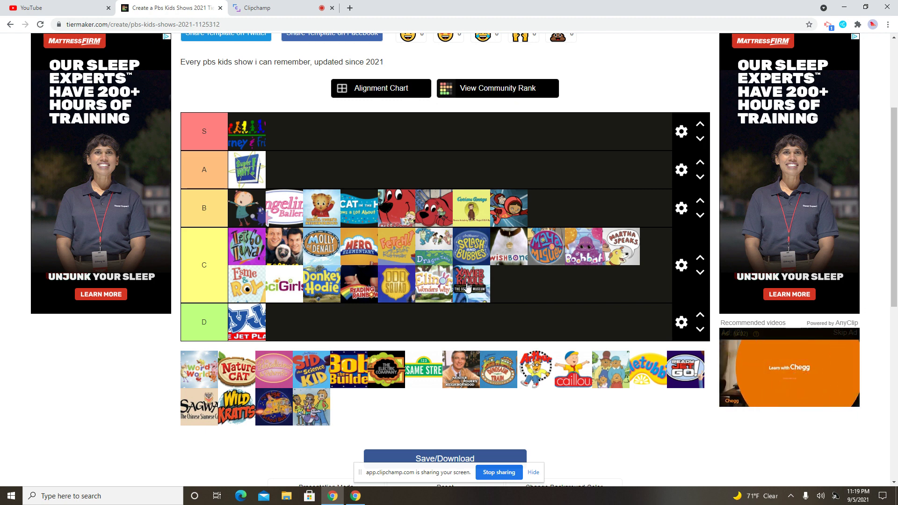
Place WordWorld and Sid the Science Kid in tier A, Nature Cat in tier B and Pinkalicious in tier C
{"action": "left_click_drag", "start_coordinate": [196, 370], "coordinate": [292, 173]}
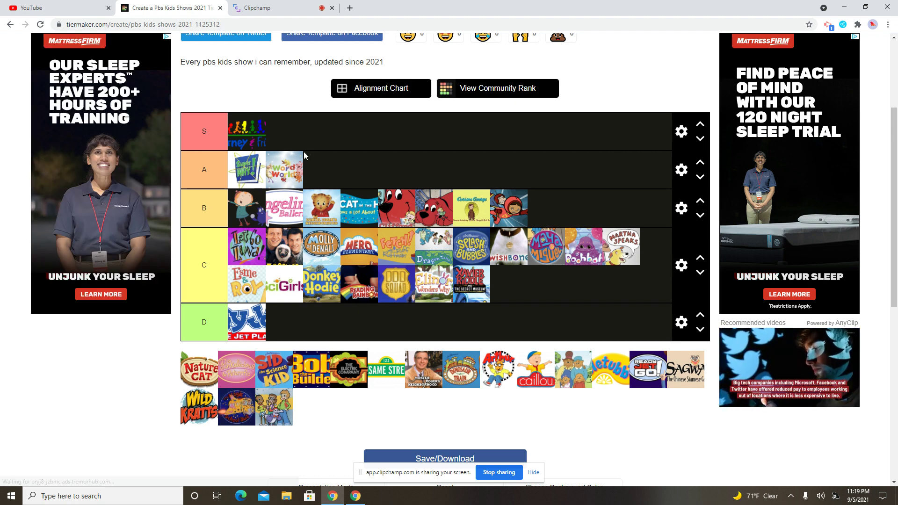
{"action": "left_click_drag", "start_coordinate": [195, 370], "coordinate": [582, 207]}
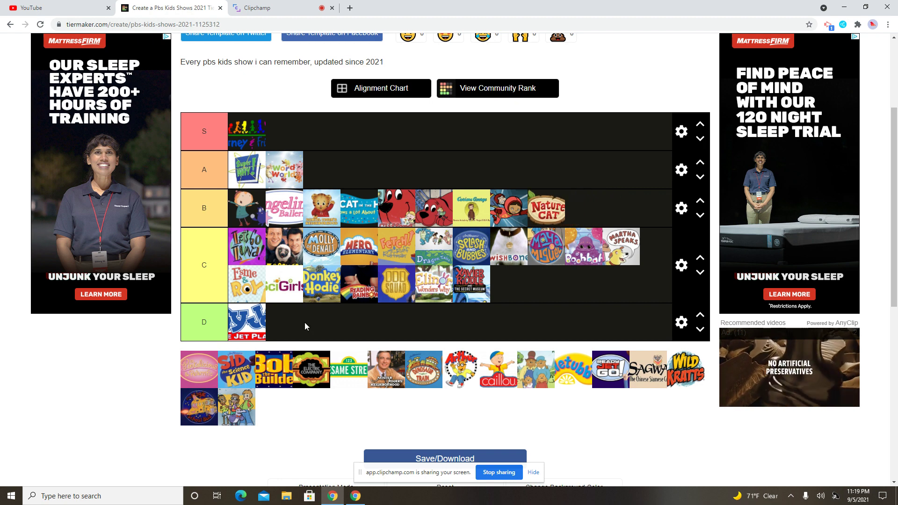
{"action": "left_click_drag", "start_coordinate": [199, 376], "coordinate": [514, 291]}
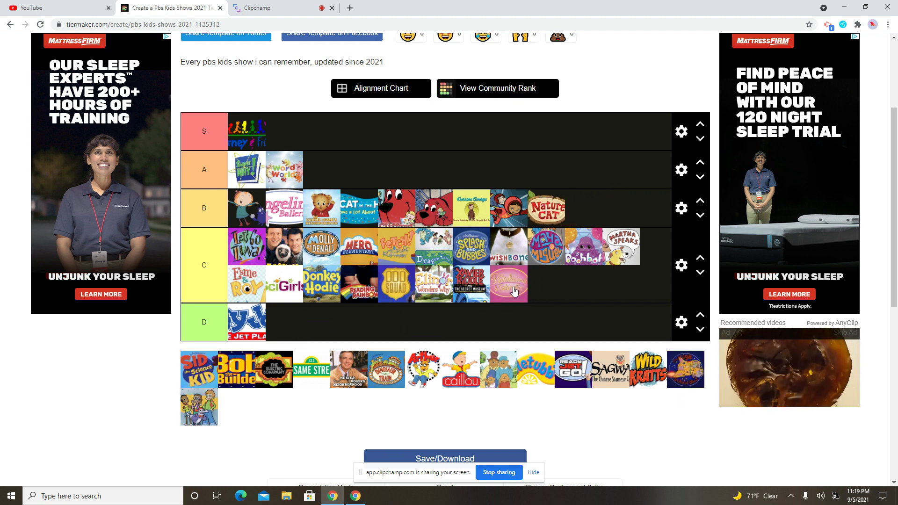
{"action": "left_click_drag", "start_coordinate": [199, 372], "coordinate": [358, 169]}
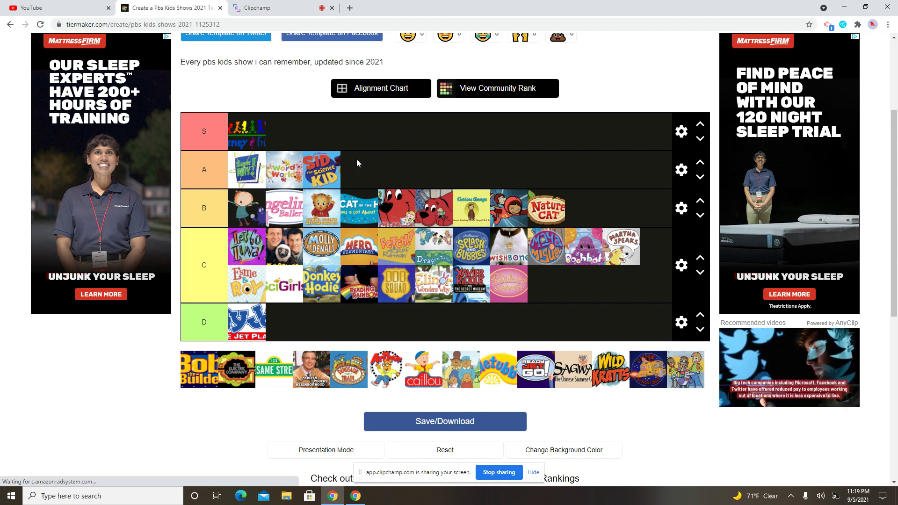
Add Bob the Builder and The Electric Company to tier B, and put Sesame Street ahead of Barney & Friends in tier S
{"action": "left_click_drag", "start_coordinate": [188, 372], "coordinate": [580, 208]}
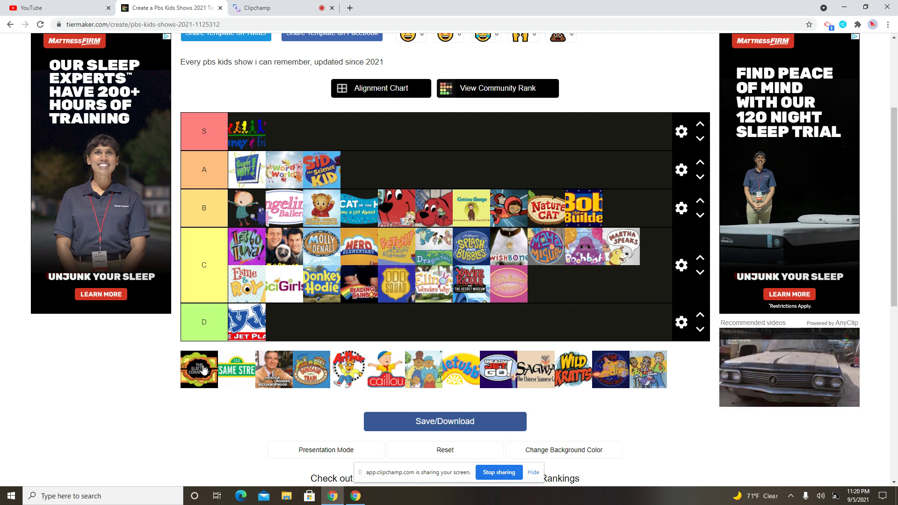
{"action": "left_click_drag", "start_coordinate": [199, 369], "coordinate": [623, 216]}
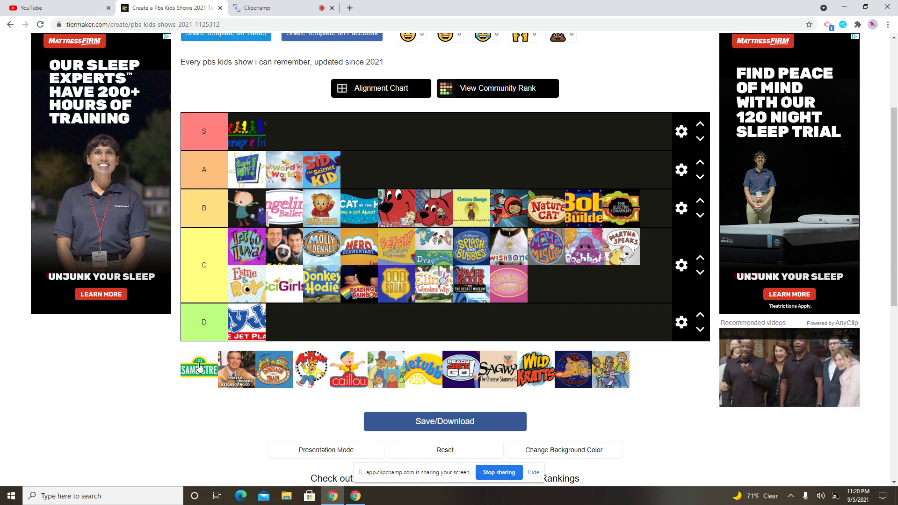
{"action": "left_click_drag", "start_coordinate": [199, 368], "coordinate": [239, 130]}
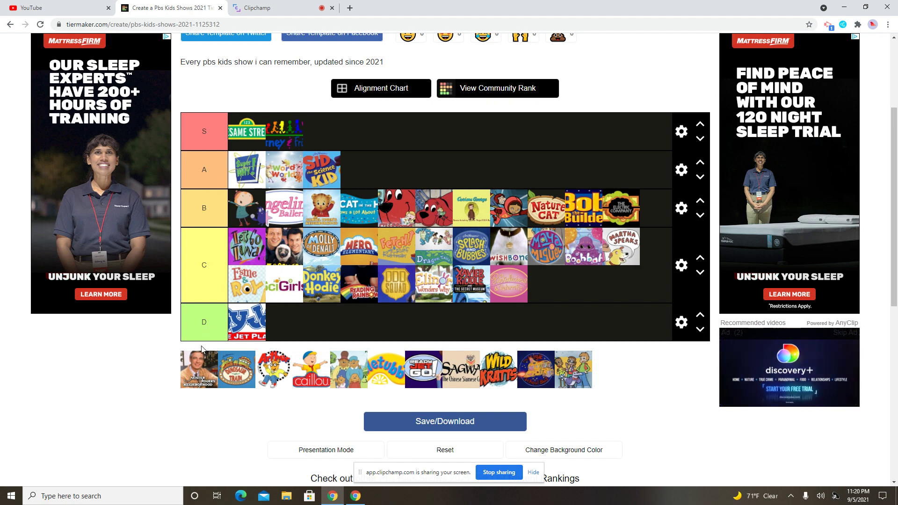
Add Mister Rogers' Neighborhood to the end of tier B and move Daniel Tiger to the start of that tier
{"action": "left_click_drag", "start_coordinate": [200, 369], "coordinate": [253, 244]}
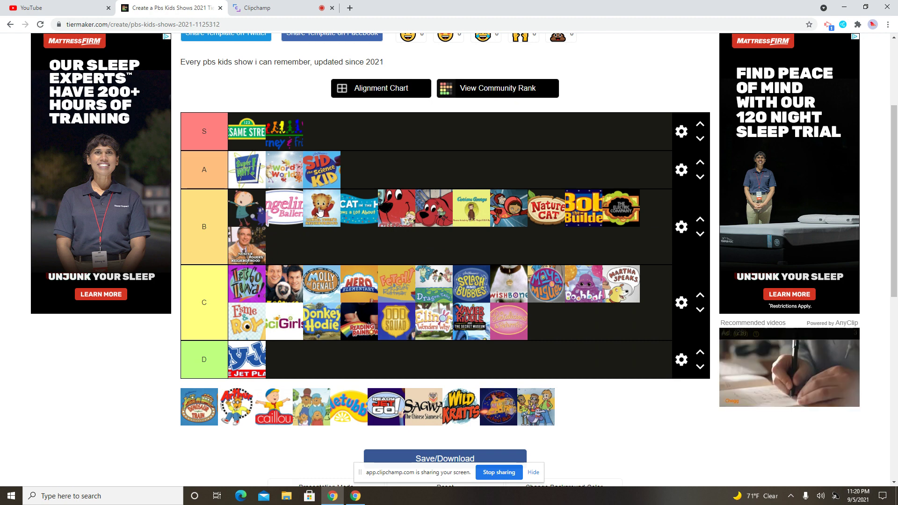
{"action": "left_click_drag", "start_coordinate": [319, 212], "coordinate": [228, 203]}
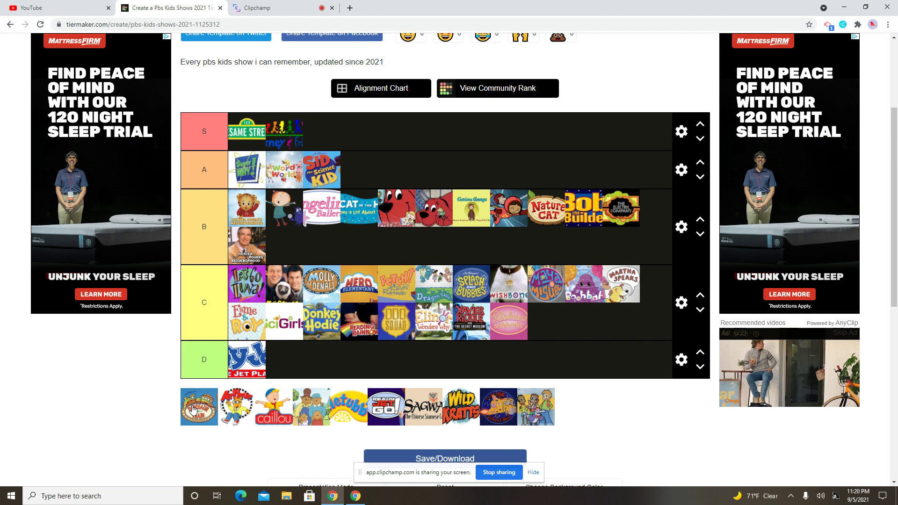
Add Dinosaur Train to tier A, and Arthur, Caillou and the Berenstain Bears to the end of tier B
{"action": "left_click_drag", "start_coordinate": [191, 409], "coordinate": [361, 172]}
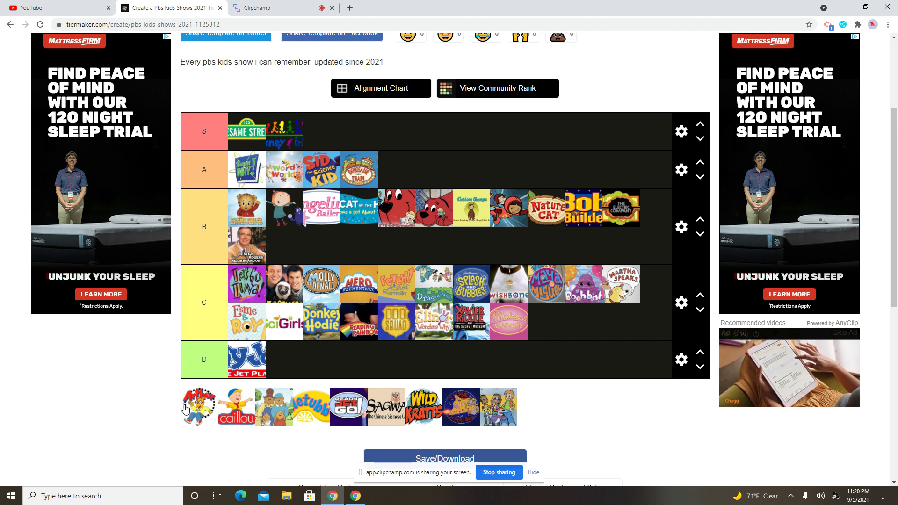
{"action": "left_click_drag", "start_coordinate": [183, 408], "coordinate": [277, 245]}
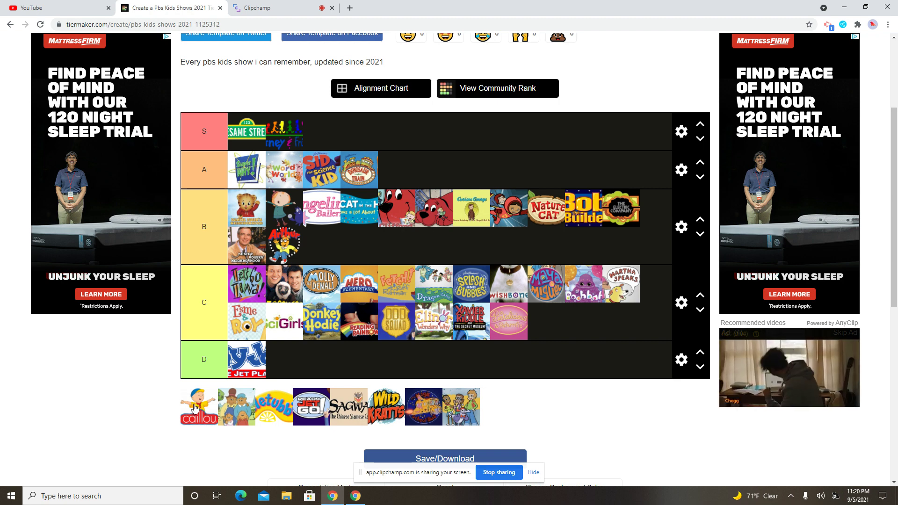
{"action": "left_click_drag", "start_coordinate": [195, 408], "coordinate": [346, 255]}
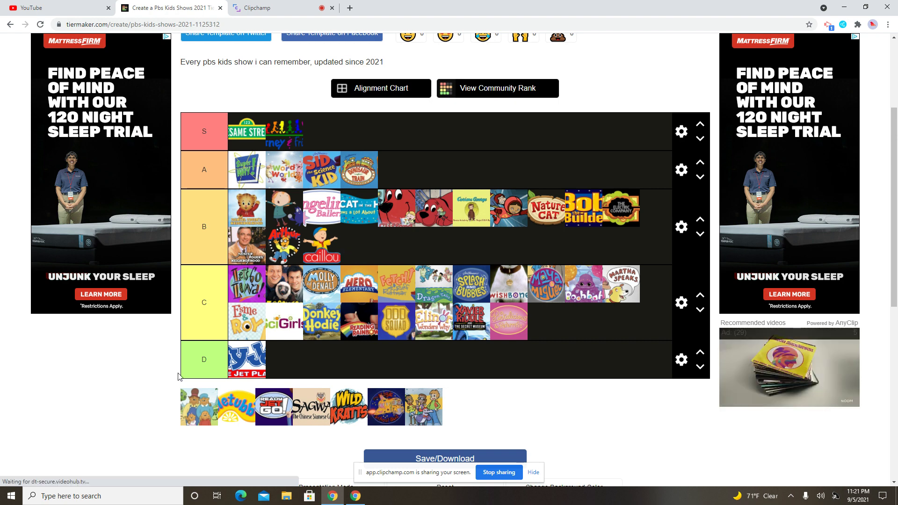
{"action": "left_click_drag", "start_coordinate": [205, 401], "coordinate": [369, 231]}
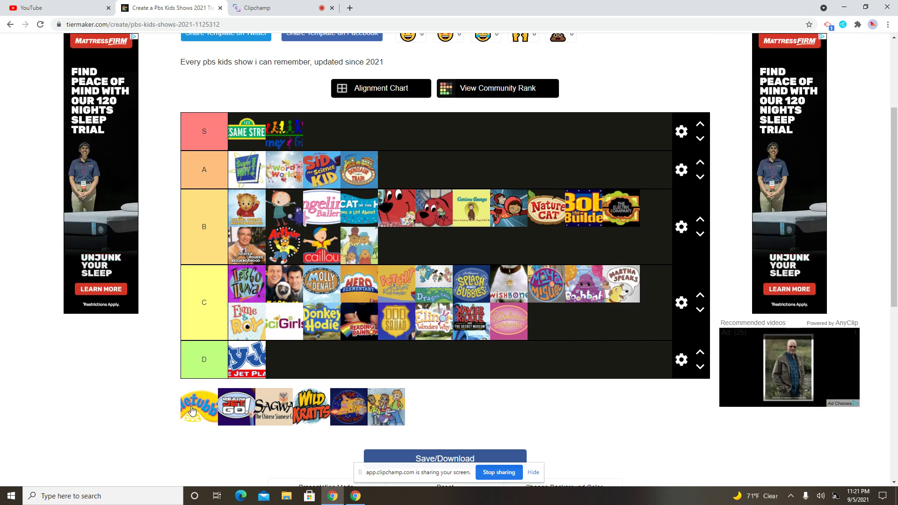
Add Teletubbies to the end of tier A, and Ready Jet Go! and Sagwa, the Chinese Siamese Cat to the end of tier C
{"action": "left_click_drag", "start_coordinate": [190, 409], "coordinate": [402, 178]}
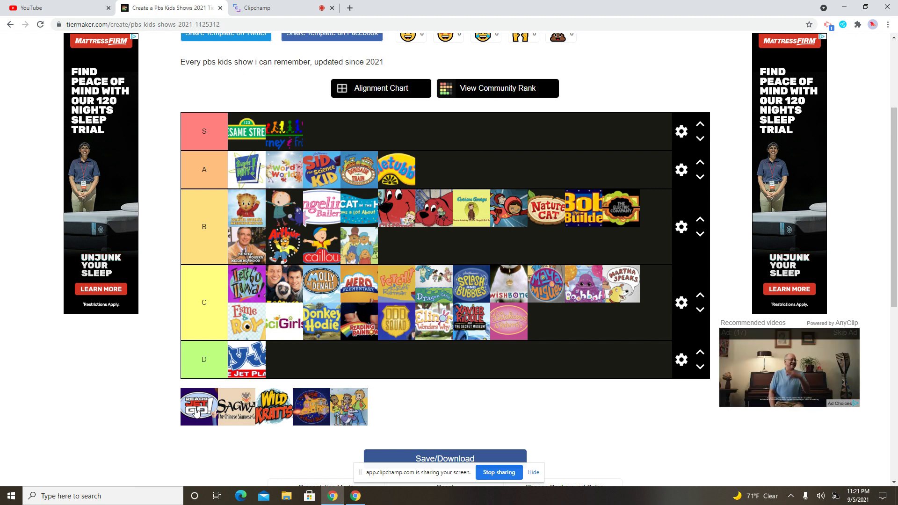
{"action": "left_click_drag", "start_coordinate": [194, 410], "coordinate": [555, 327]}
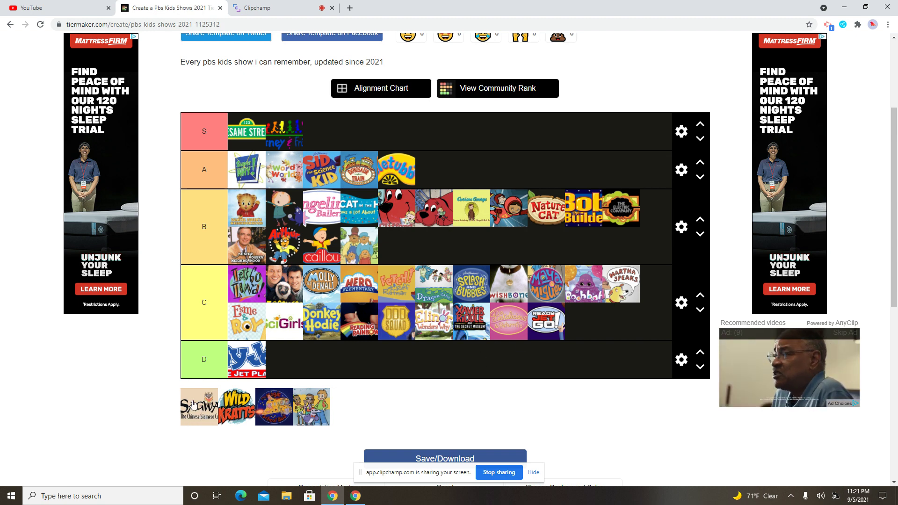
{"action": "left_click_drag", "start_coordinate": [196, 405], "coordinate": [589, 320]}
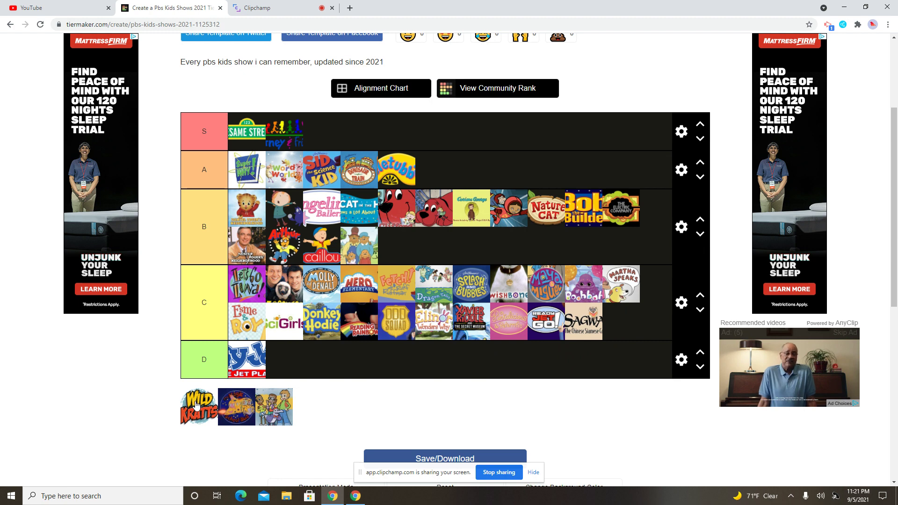
Add Wild Kratts to tier A, the show with the round dark blue and orange logo to tier B, and the remaining cartoon group image to tier C
{"action": "left_click_drag", "start_coordinate": [196, 403], "coordinate": [435, 171]}
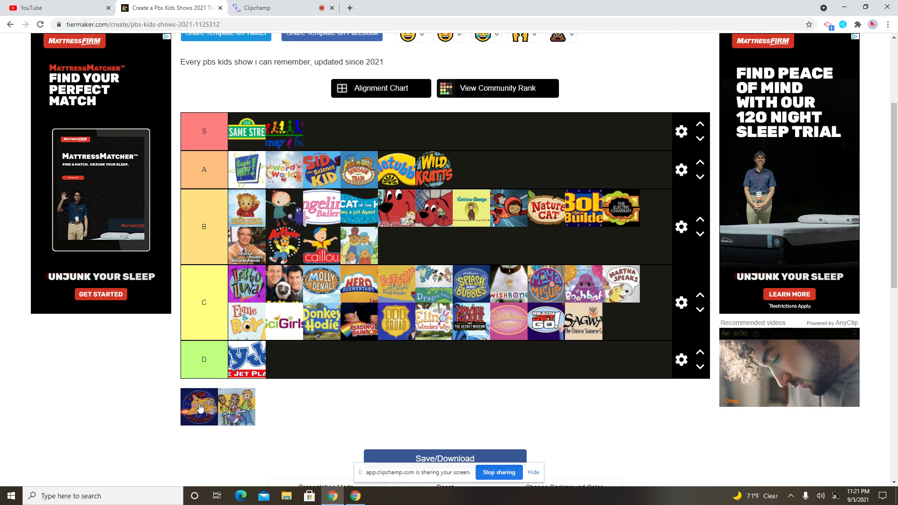
{"action": "left_click_drag", "start_coordinate": [200, 407], "coordinate": [405, 249]}
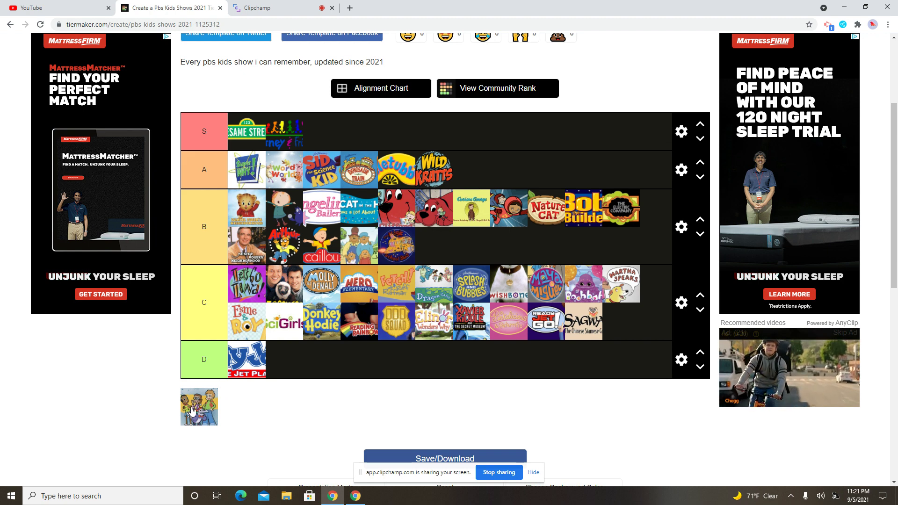
{"action": "left_click_drag", "start_coordinate": [192, 411], "coordinate": [622, 325]}
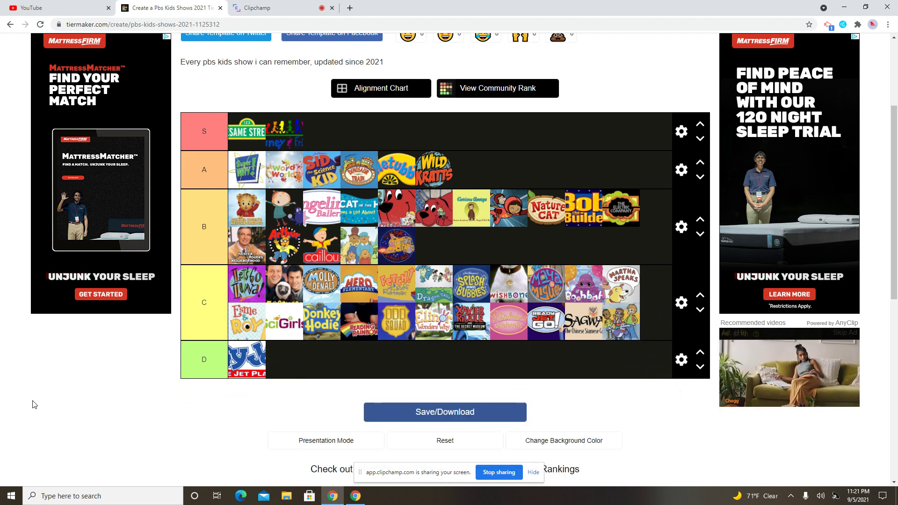